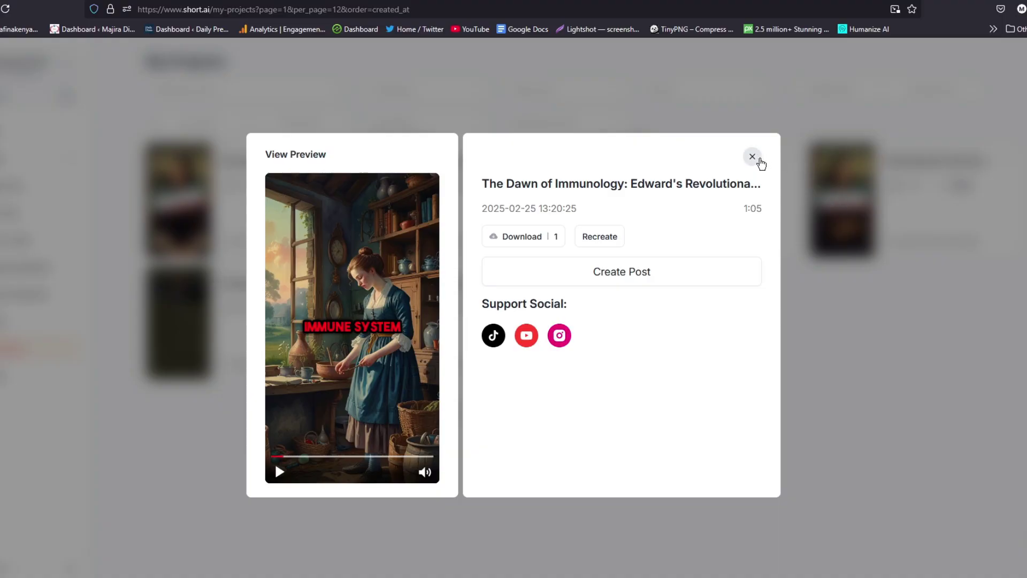
Step: Close the immunology video preview modal in My Projects
{"action": "left_click", "coordinate": [752, 157]}
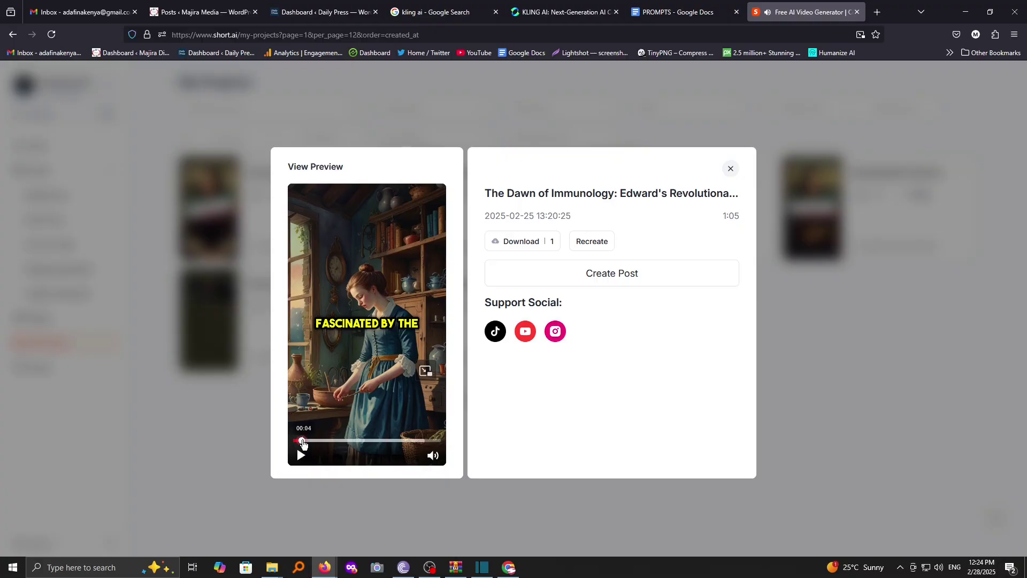
Step: Replay the Dawn of Immunology video preview from the beginning
{"action": "left_click", "coordinate": [295, 443]}
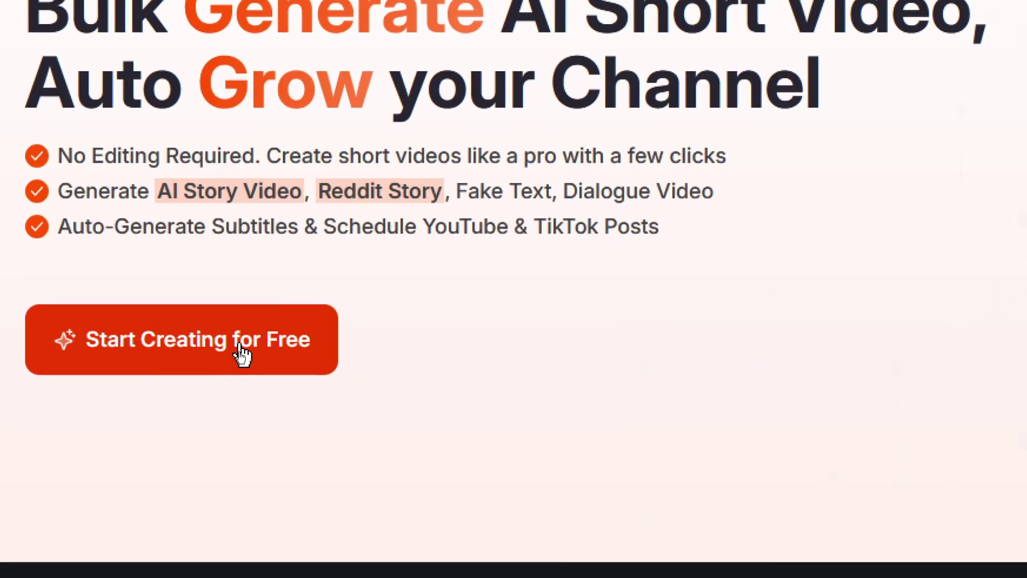
Step: Go from the landing page to the Explore page of faceless video tools
{"action": "left_click", "coordinate": [242, 353]}
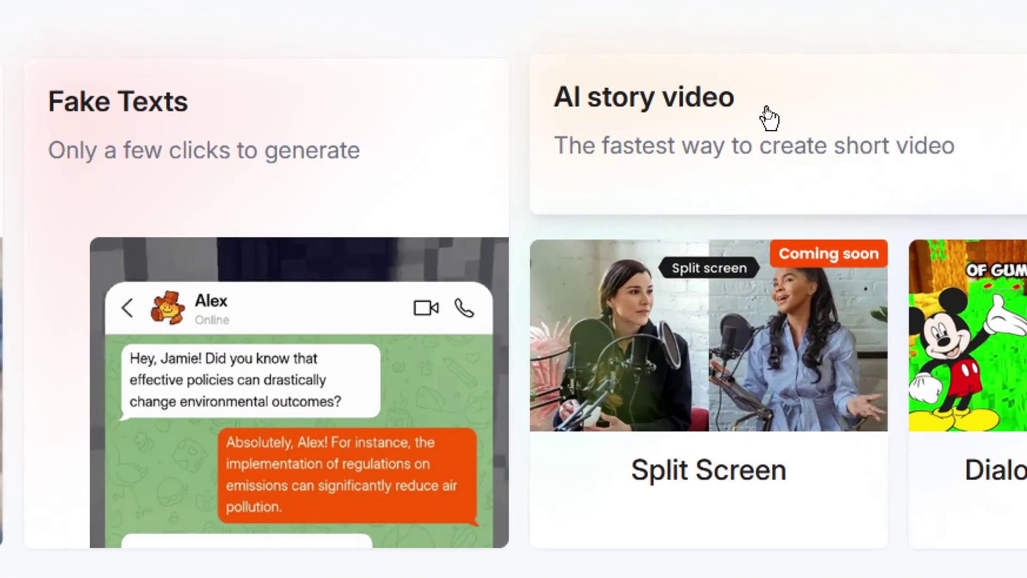
Step: Start an AI story video and continue past the art style step
{"action": "left_click", "coordinate": [769, 118]}
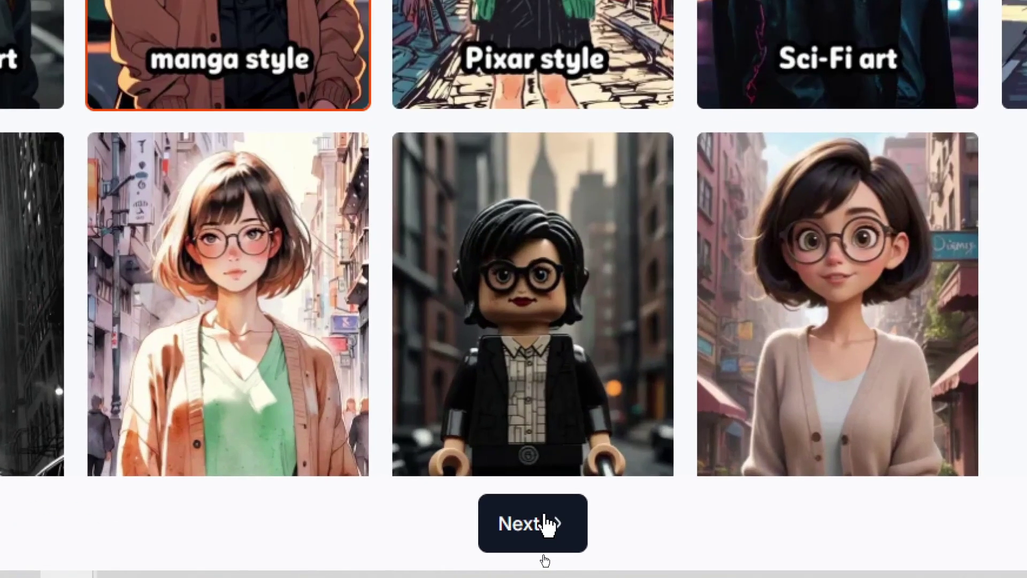
{"action": "left_click", "coordinate": [546, 518]}
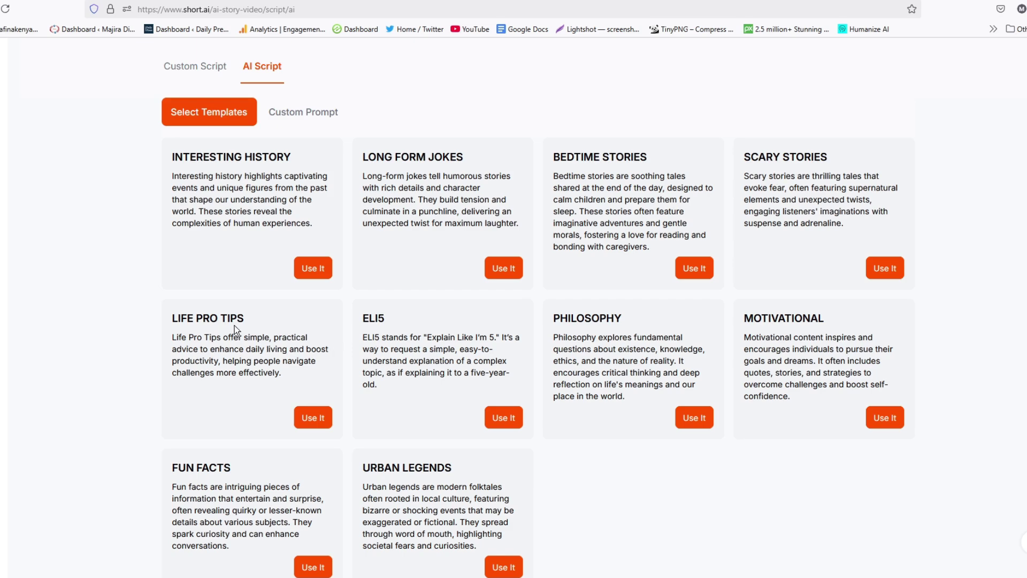
{"action": "scroll", "coordinate": [275, 482], "scroll_direction": "down", "scroll_amount": 1}
{"action": "scroll", "coordinate": [441, 463], "scroll_direction": "down", "scroll_amount": 1}
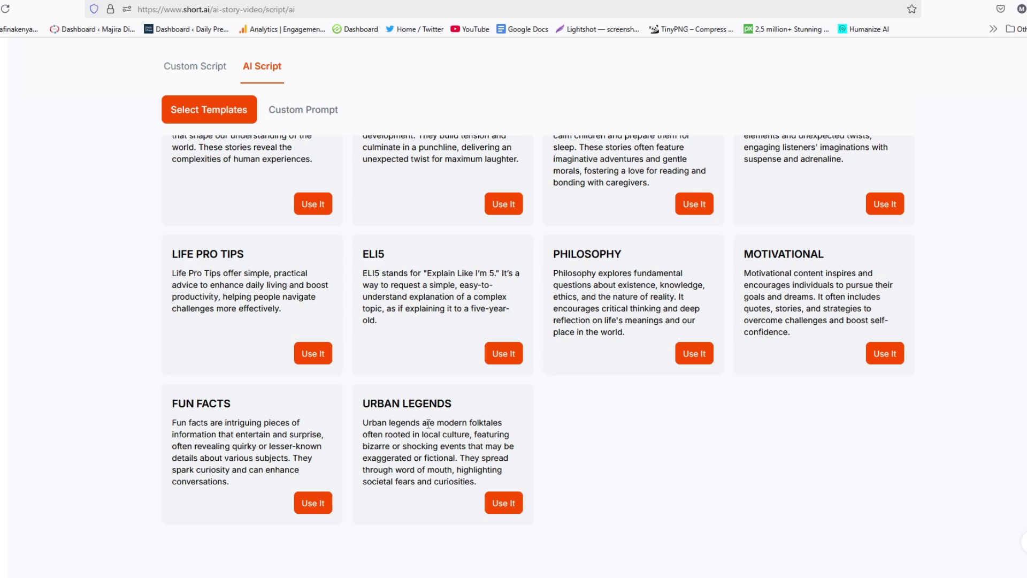
{"action": "scroll", "coordinate": [589, 335], "scroll_direction": "up", "scroll_amount": 1}
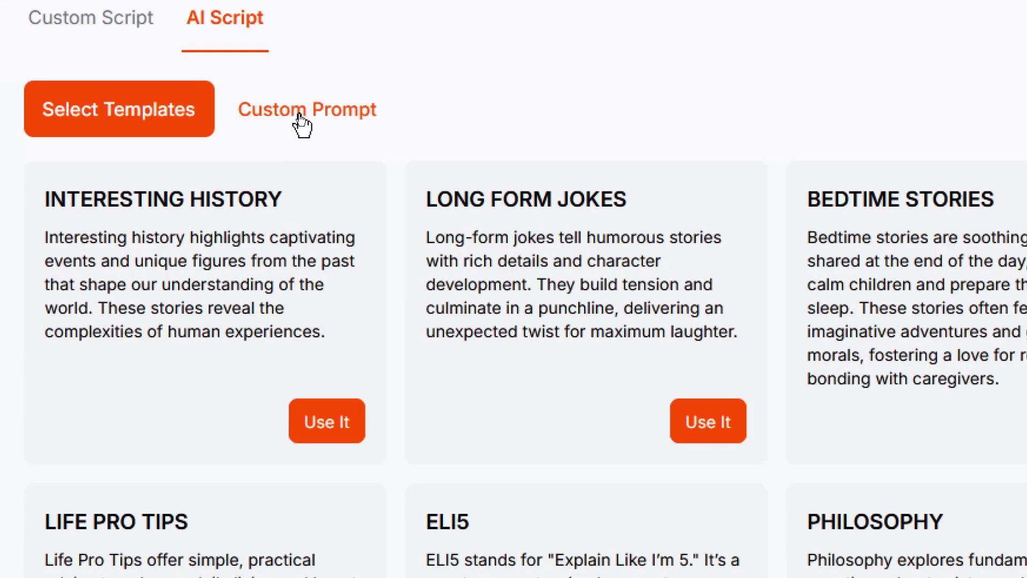
{"action": "left_click", "coordinate": [301, 115]}
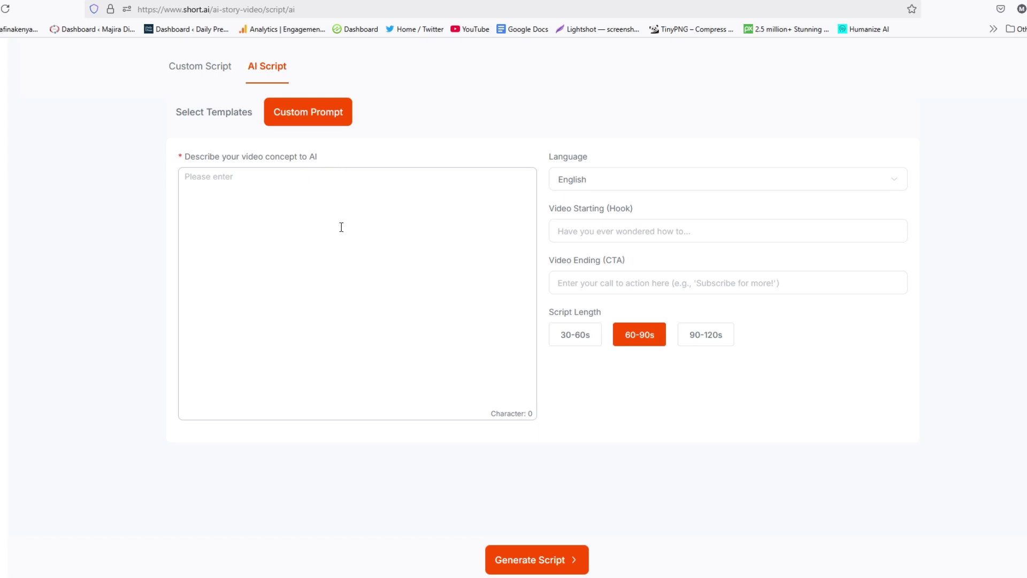
{"action": "left_click", "coordinate": [231, 115]}
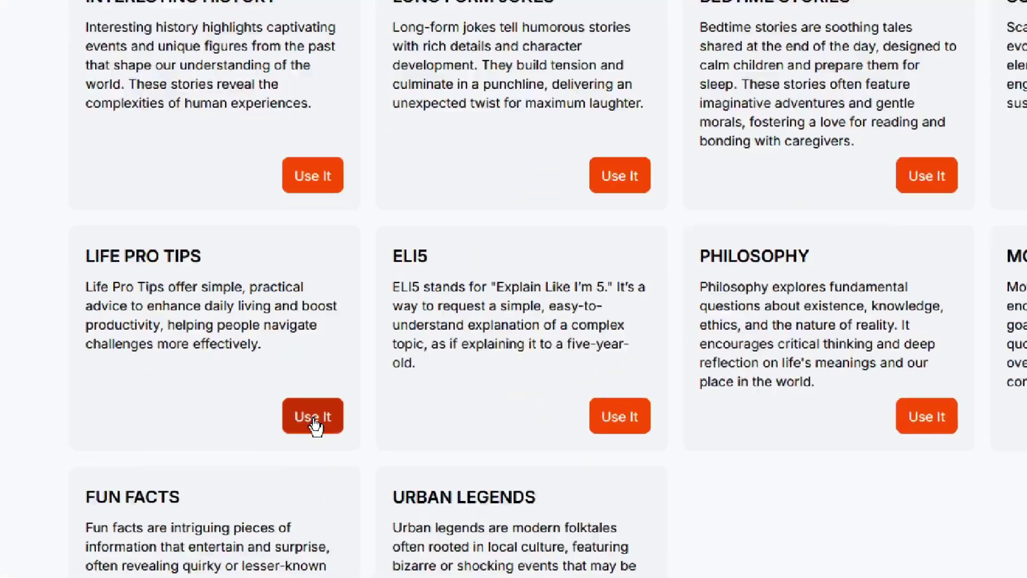
Step: Generate a Pomodoro Technique script from the Life Pro Tips template, with a hook
{"action": "left_click", "coordinate": [314, 421]}
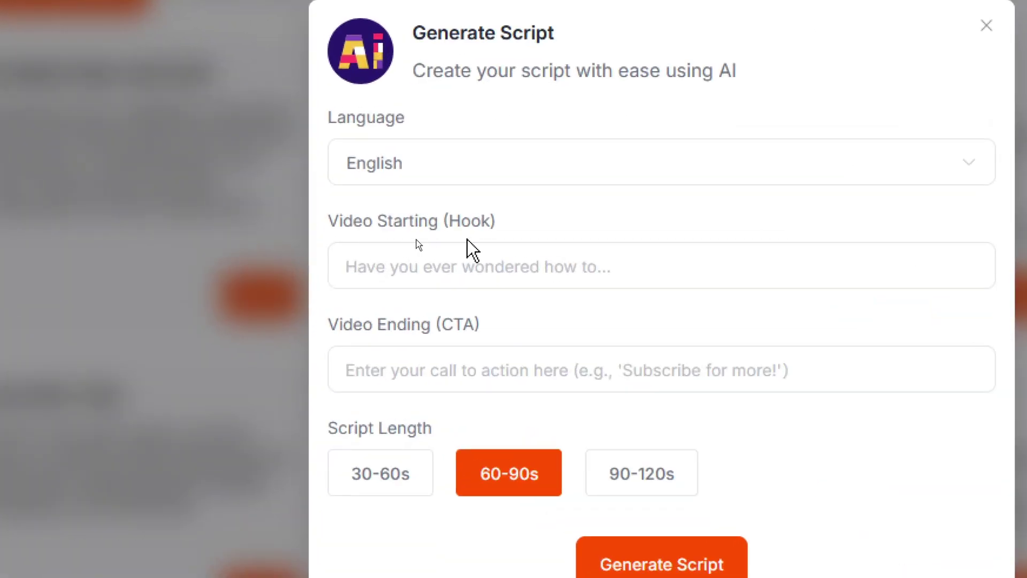
{"action": "left_click", "coordinate": [447, 255]}
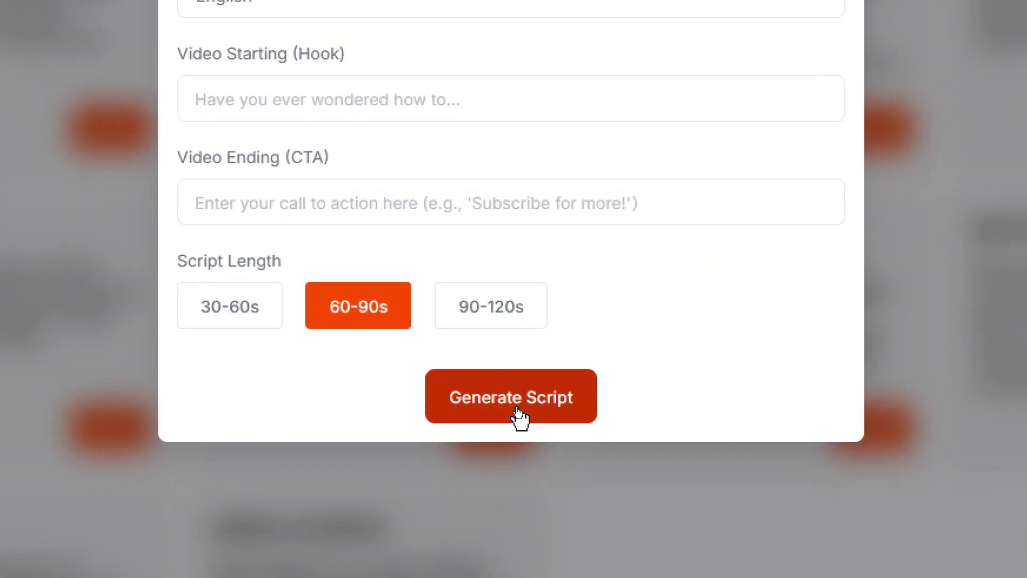
{"action": "left_click", "coordinate": [516, 410]}
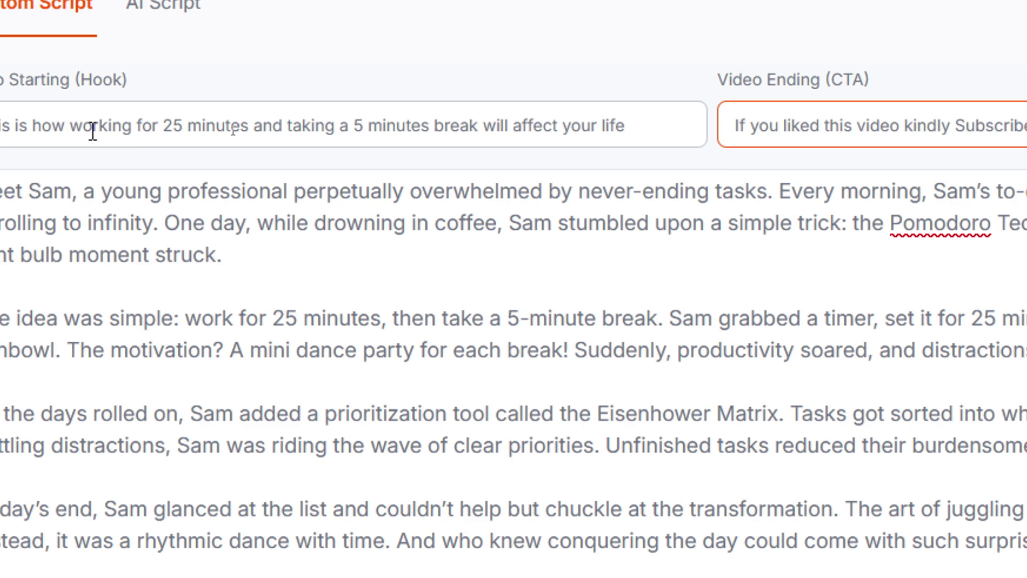
Step: Insert 'everyday' after '25 minutes' in the hook, review the CTA, and continue
{"action": "left_click", "coordinate": [249, 128]}
{"action": "type", "text": "eve"}
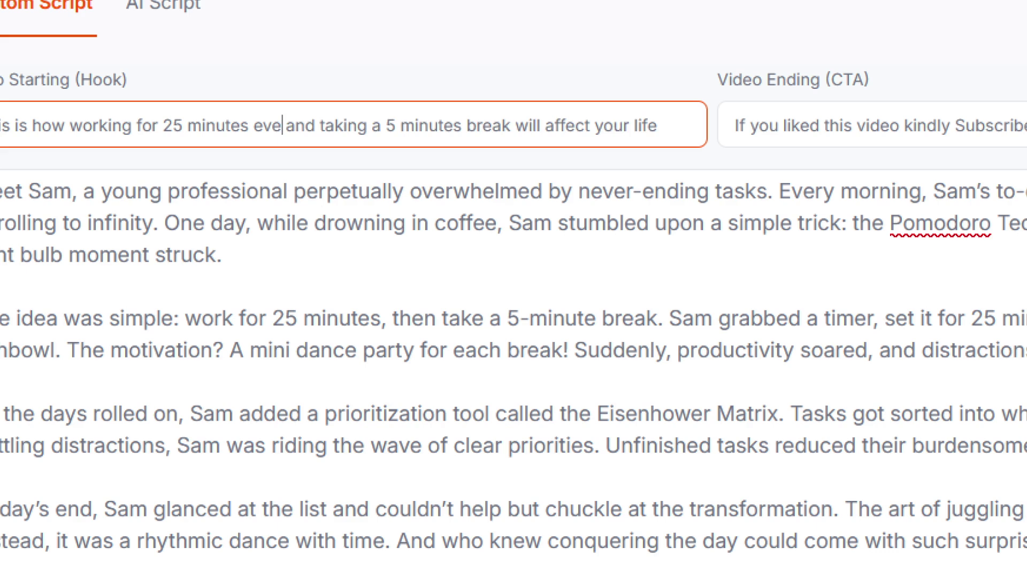
{"action": "type", "text": "ryday"}
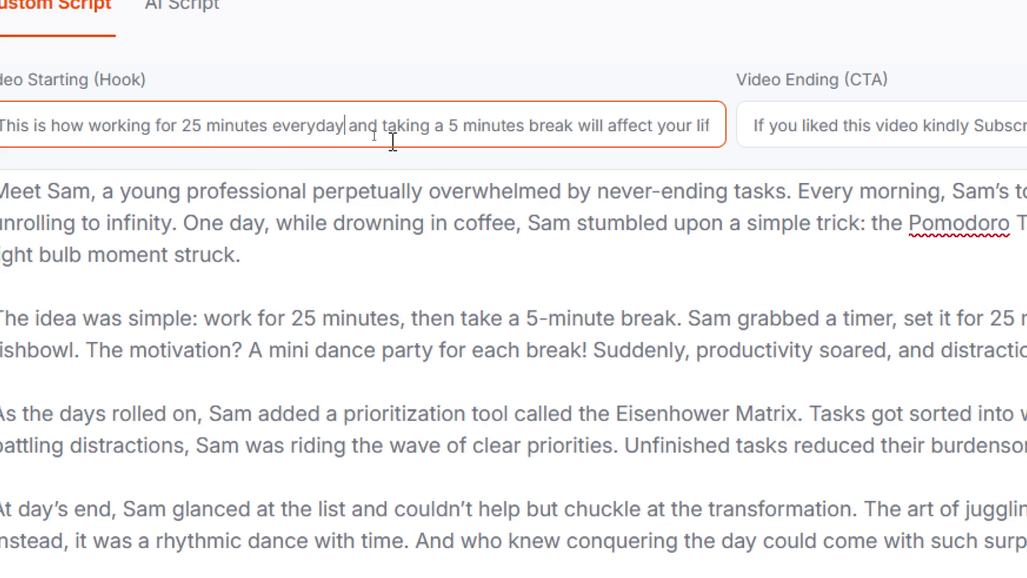
{"action": "left_click", "coordinate": [664, 128]}
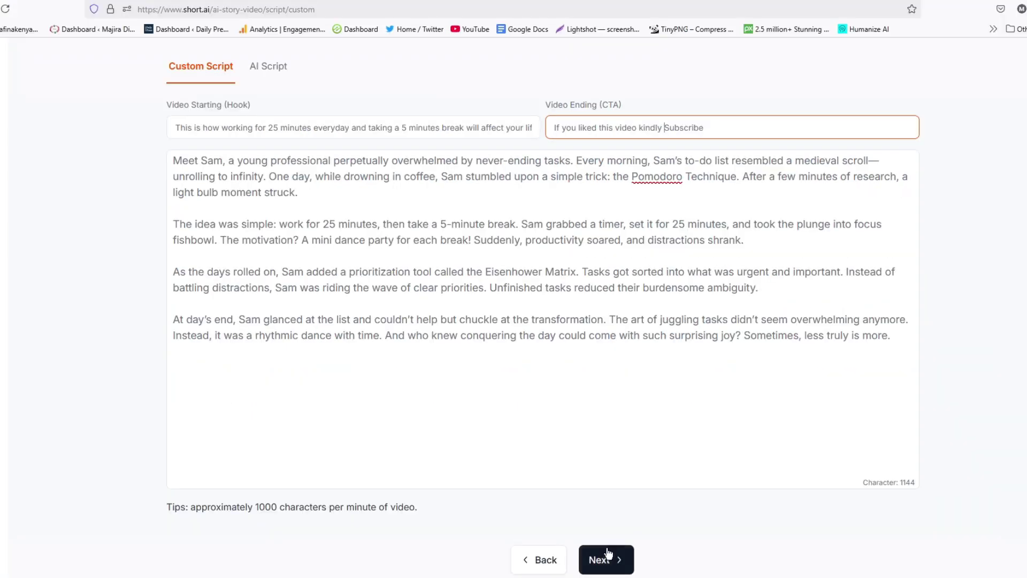
{"action": "left_click", "coordinate": [607, 559]}
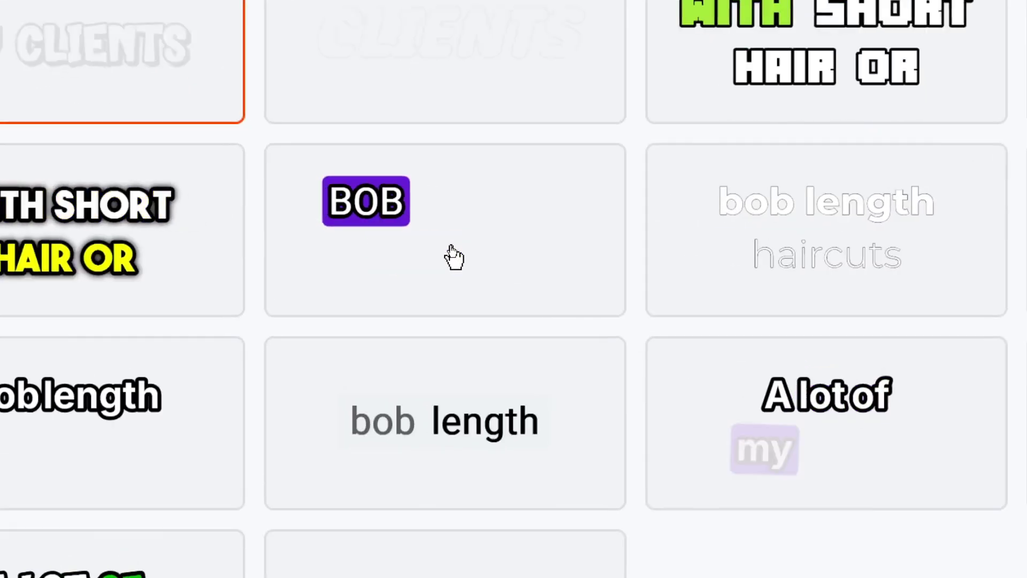
Step: Pick the purple word-highlight caption style and continue to the audio step
{"action": "left_click", "coordinate": [451, 249]}
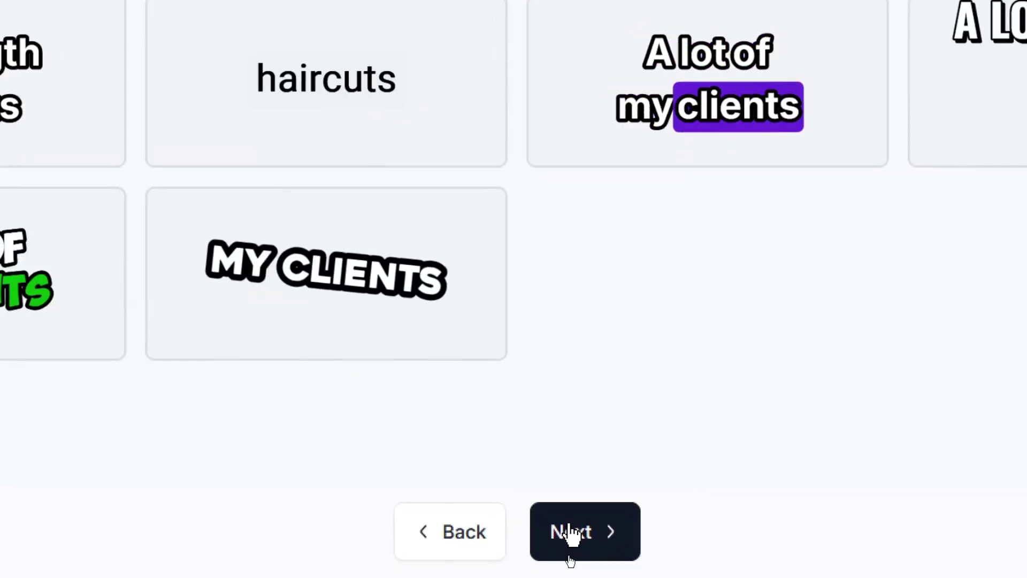
{"action": "left_click", "coordinate": [571, 532]}
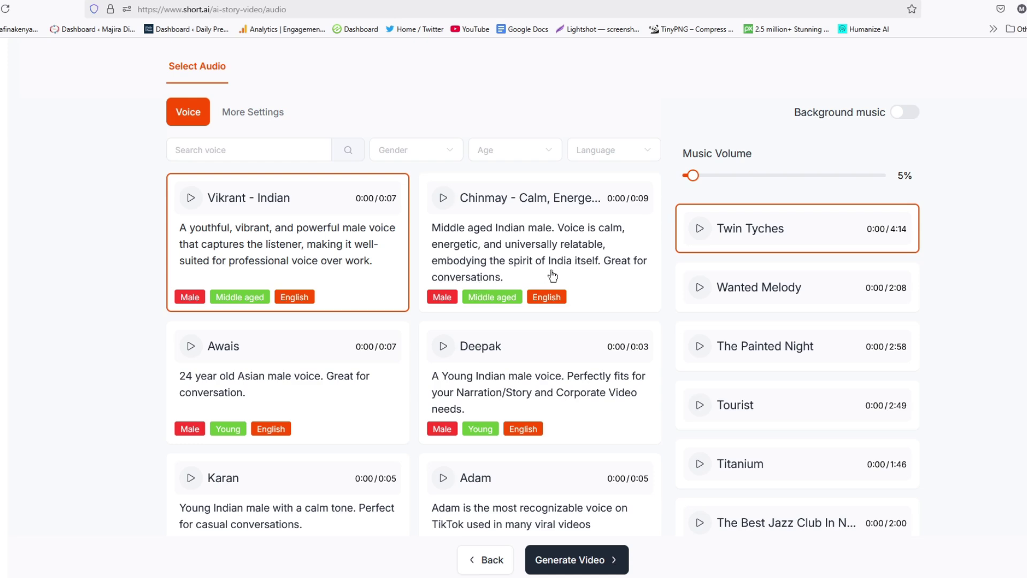
Step: Preview the Vivian, Johannes and Michael voices, then select Mary as narrator
{"action": "scroll", "coordinate": [553, 276], "scroll_direction": "down", "scroll_amount": 5}
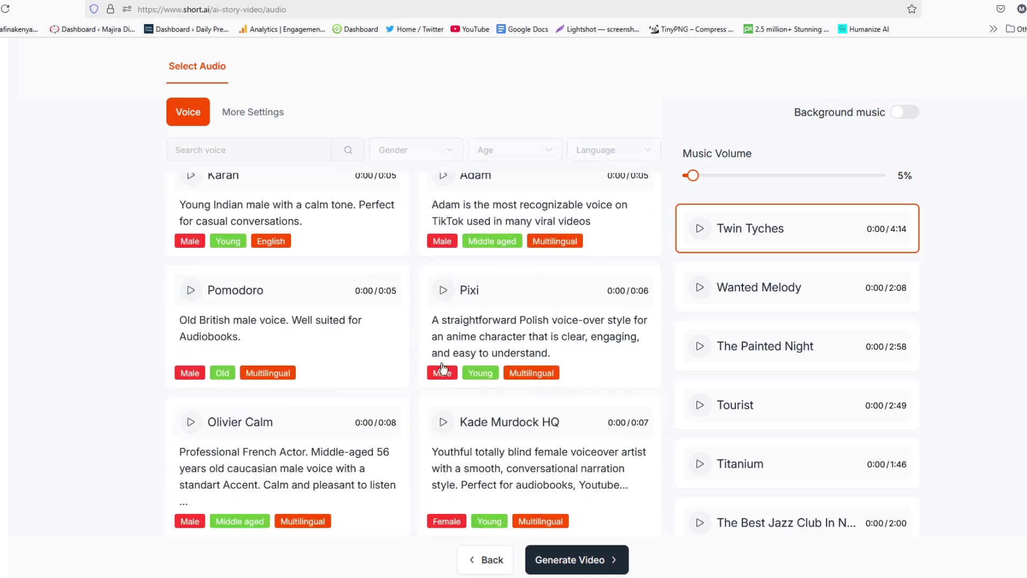
{"action": "scroll", "coordinate": [442, 368], "scroll_direction": "down", "scroll_amount": 4}
{"action": "scroll", "coordinate": [406, 401], "scroll_direction": "down", "scroll_amount": 5}
{"action": "scroll", "coordinate": [451, 395], "scroll_direction": "down", "scroll_amount": 5}
{"action": "scroll", "coordinate": [383, 360], "scroll_direction": "down", "scroll_amount": 1}
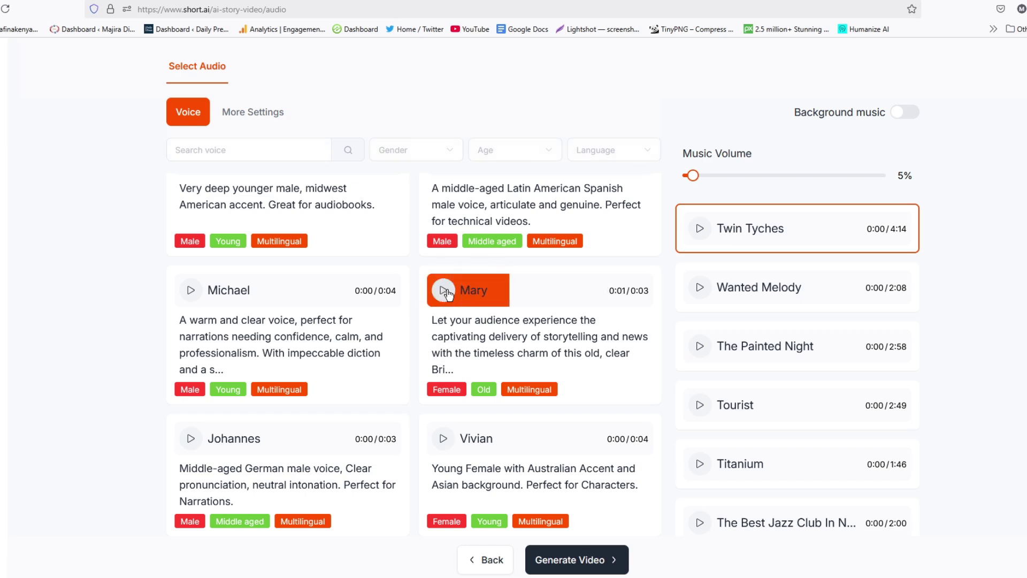
{"action": "left_click", "coordinate": [443, 439]}
{"action": "left_click", "coordinate": [190, 438]}
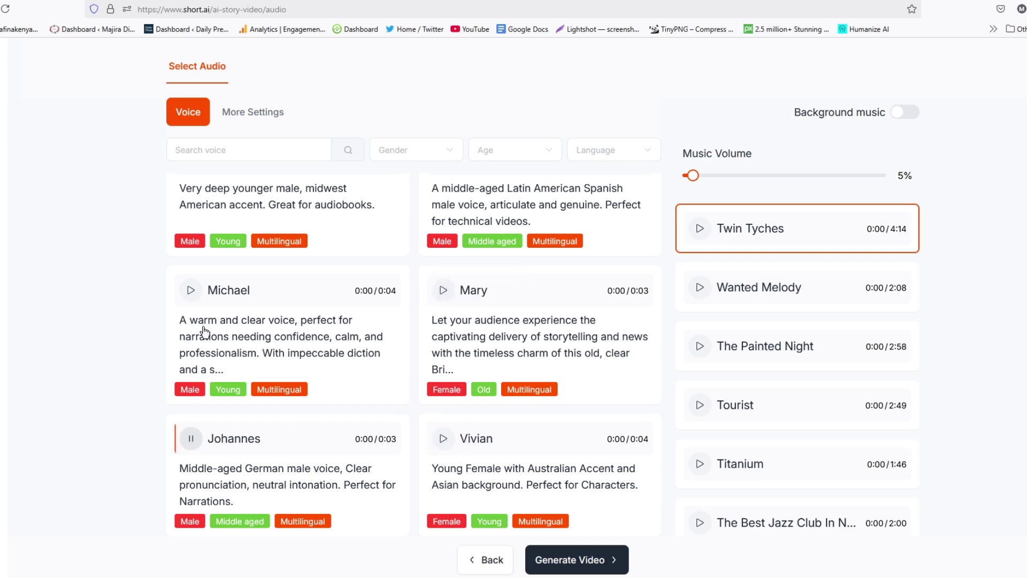
{"action": "left_click", "coordinate": [193, 290]}
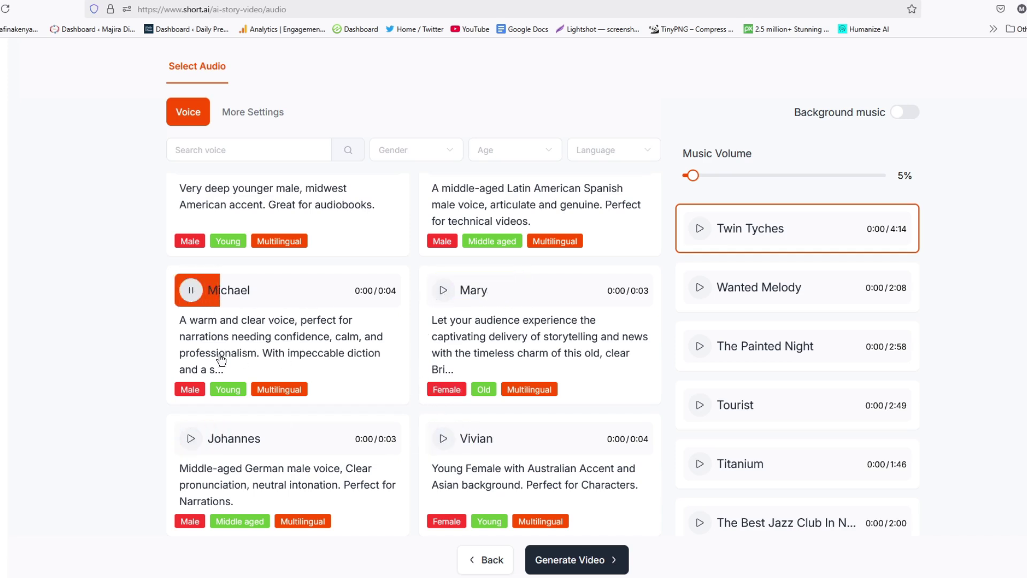
{"action": "left_click", "coordinate": [541, 311]}
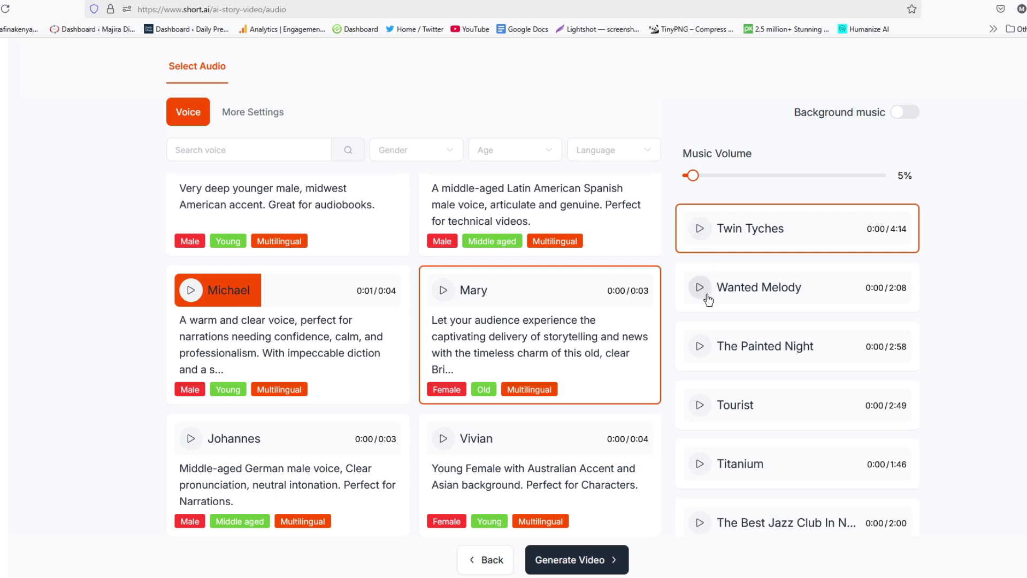
Step: Sample the Twin Tyches, Wanted Melody, The Painted Night, Tourist and Titanium tracks
{"action": "left_click", "coordinate": [699, 229]}
{"action": "left_click", "coordinate": [699, 289]}
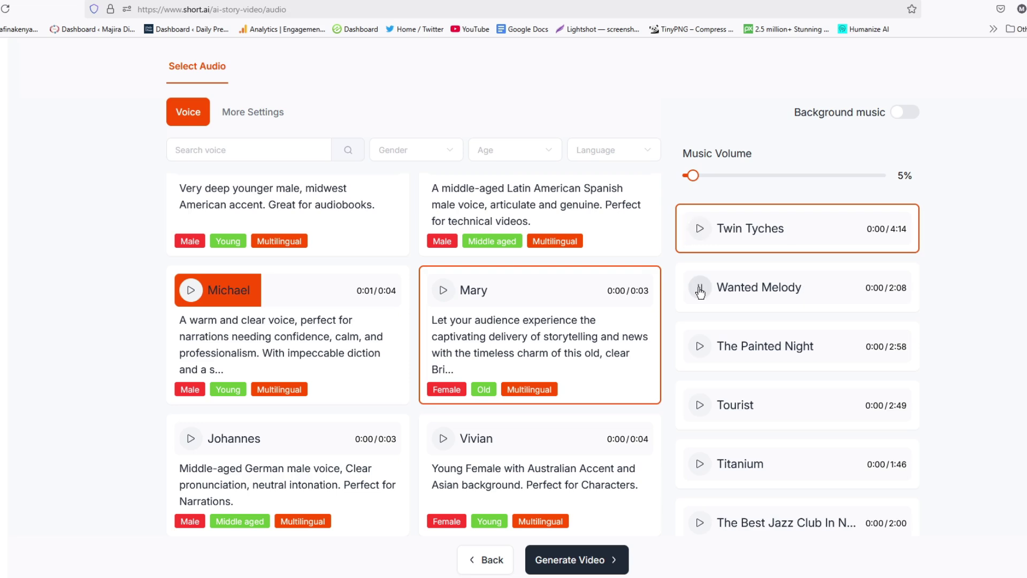
{"action": "left_click", "coordinate": [699, 346]}
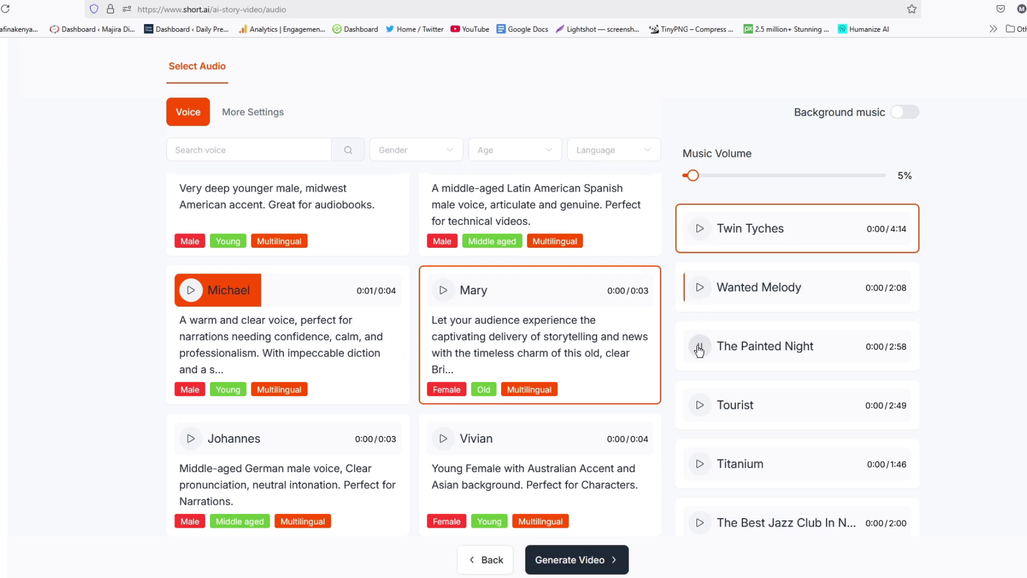
{"action": "left_click", "coordinate": [699, 409]}
{"action": "scroll", "coordinate": [703, 369], "scroll_direction": "down", "scroll_amount": 3}
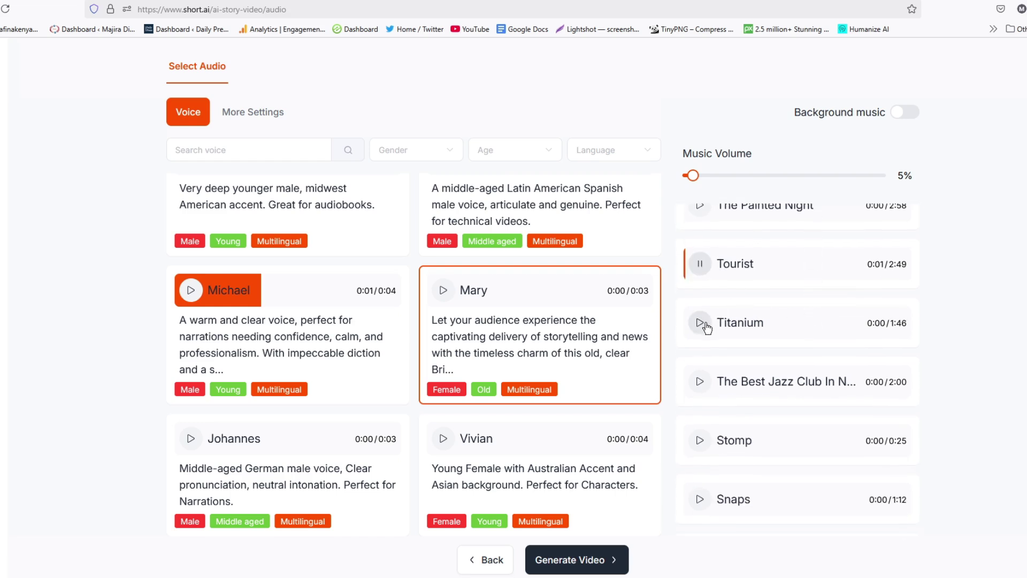
{"action": "left_click", "coordinate": [701, 323]}
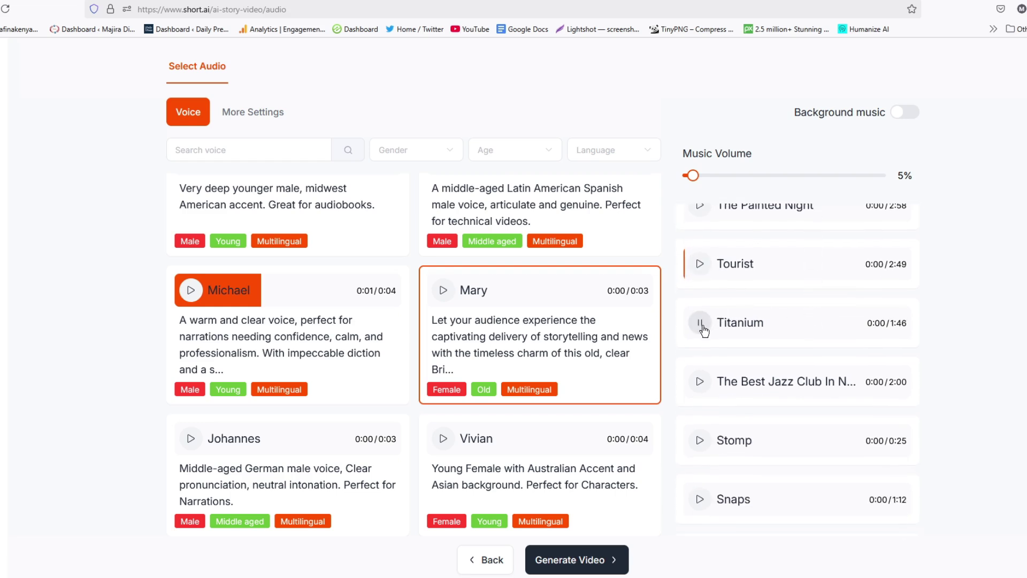
Step: Sample the jazz club and Sands of Time tracks, pick Sands of Time, and enable background music
{"action": "left_click", "coordinate": [698, 383]}
{"action": "scroll", "coordinate": [820, 342], "scroll_direction": "down", "scroll_amount": 2}
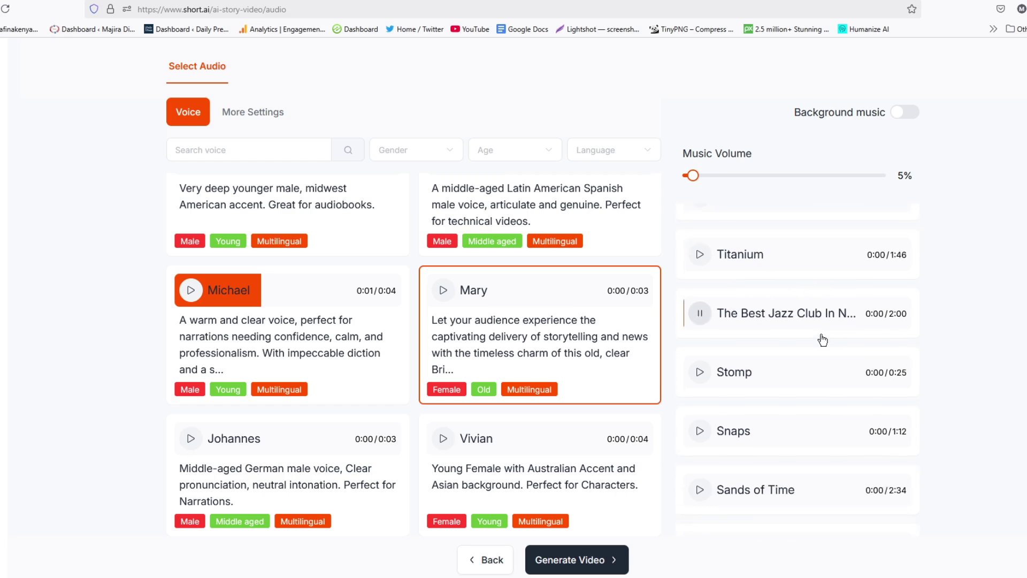
{"action": "left_click", "coordinate": [699, 454]}
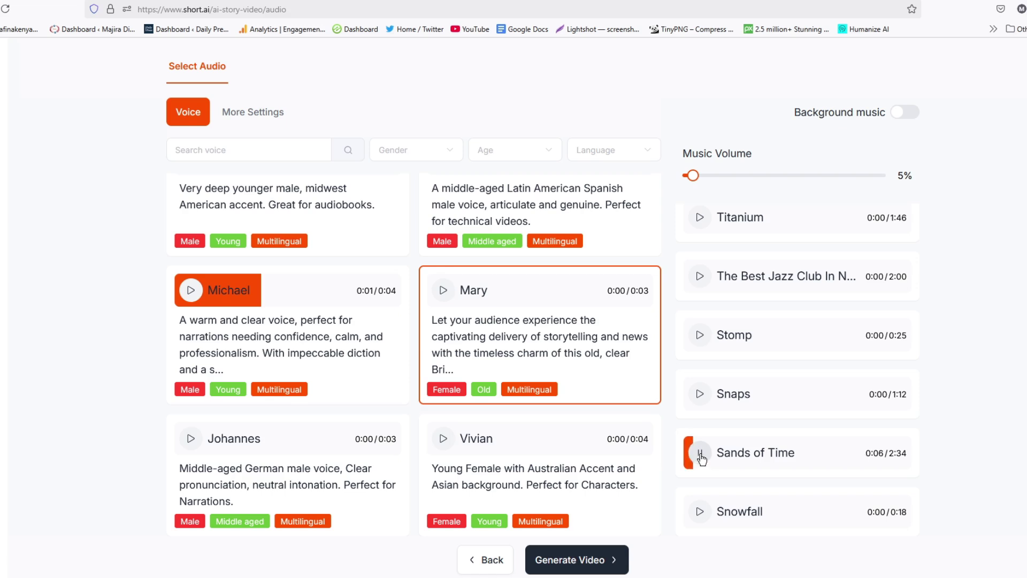
{"action": "left_click", "coordinate": [800, 461]}
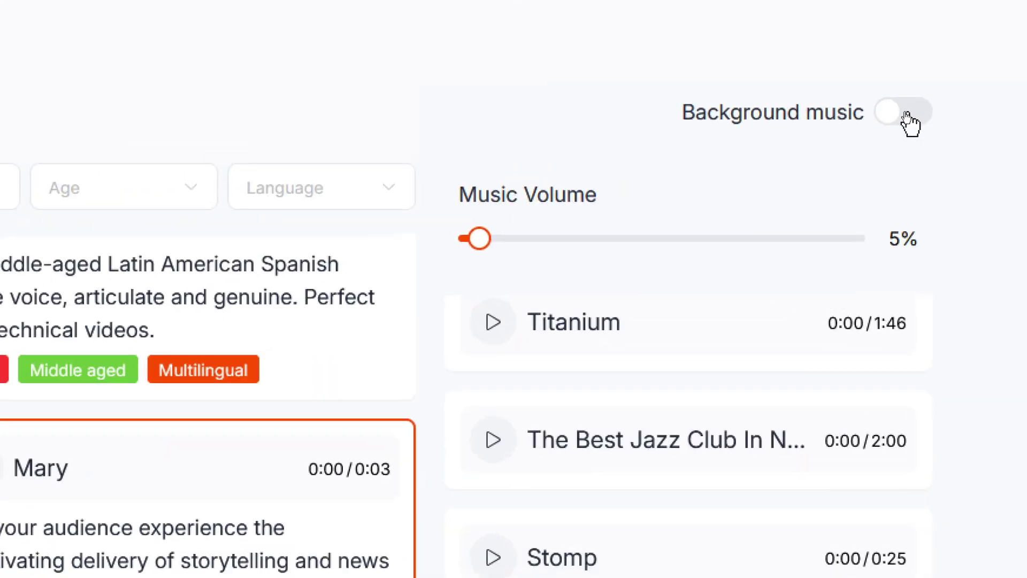
{"action": "left_click", "coordinate": [906, 115]}
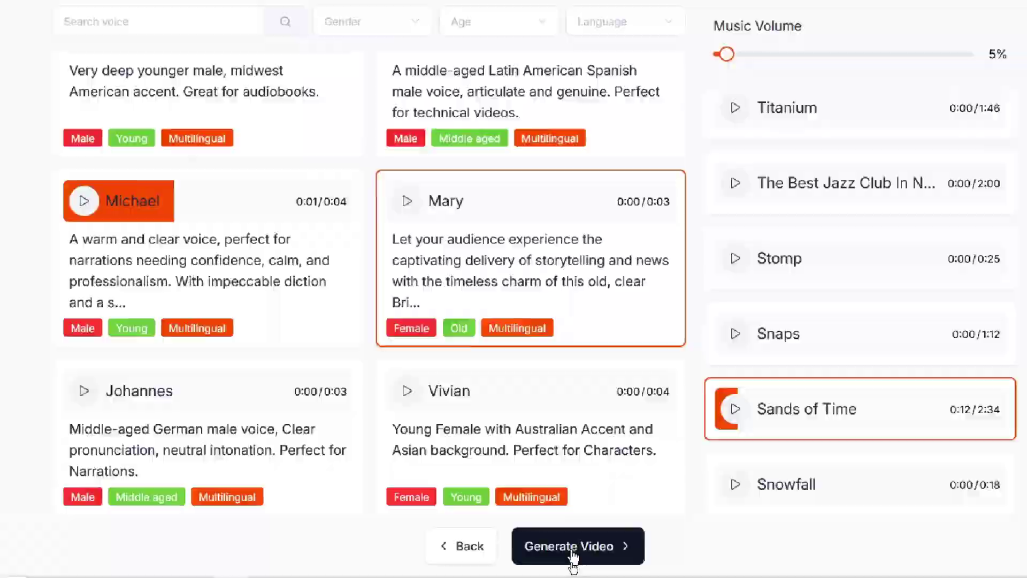
Step: Generate the 'Conquer Overwhelm: A Productivity Journey' video, then play and pause its preview
{"action": "left_click", "coordinate": [574, 564]}
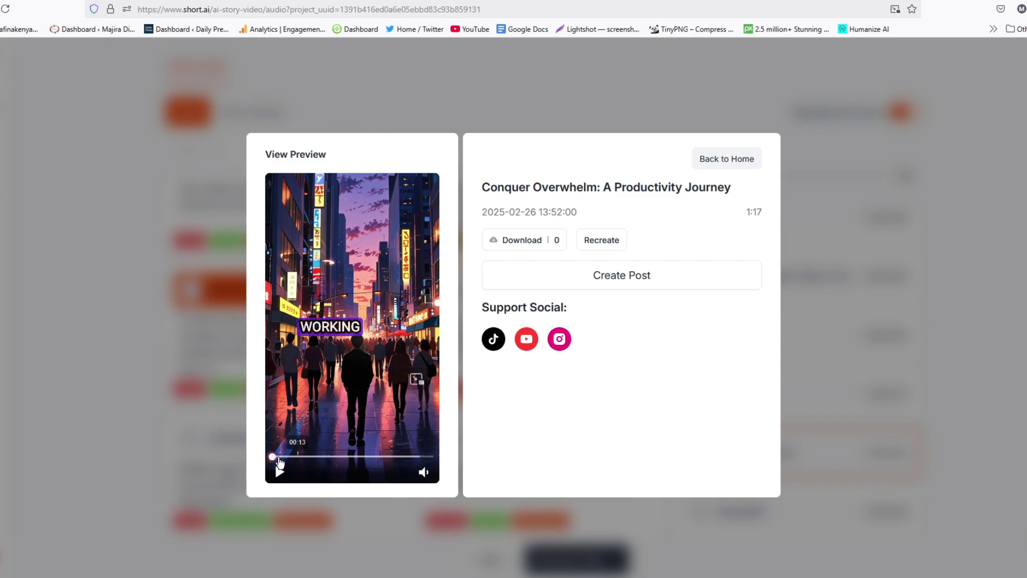
{"action": "left_click", "coordinate": [273, 459]}
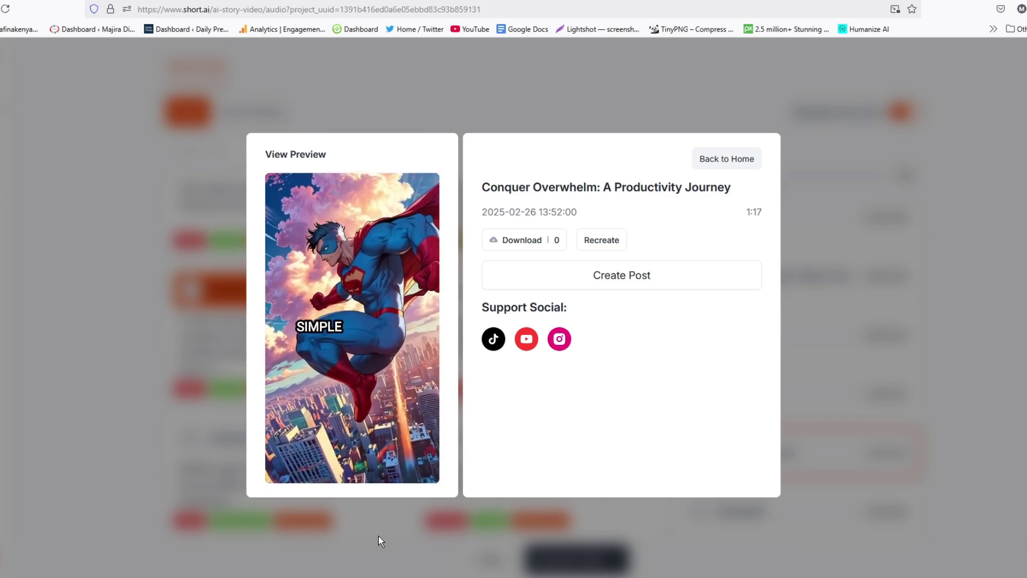
{"action": "left_click", "coordinate": [279, 473]}
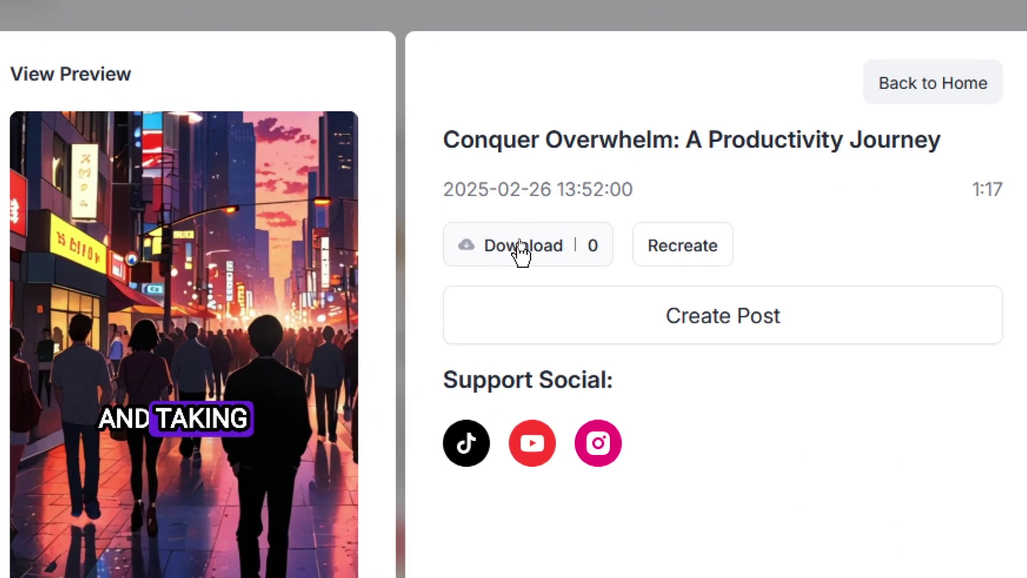
Step: Download the finished productivity video, close its preview and go back to the Explore page
{"action": "left_click", "coordinate": [519, 247]}
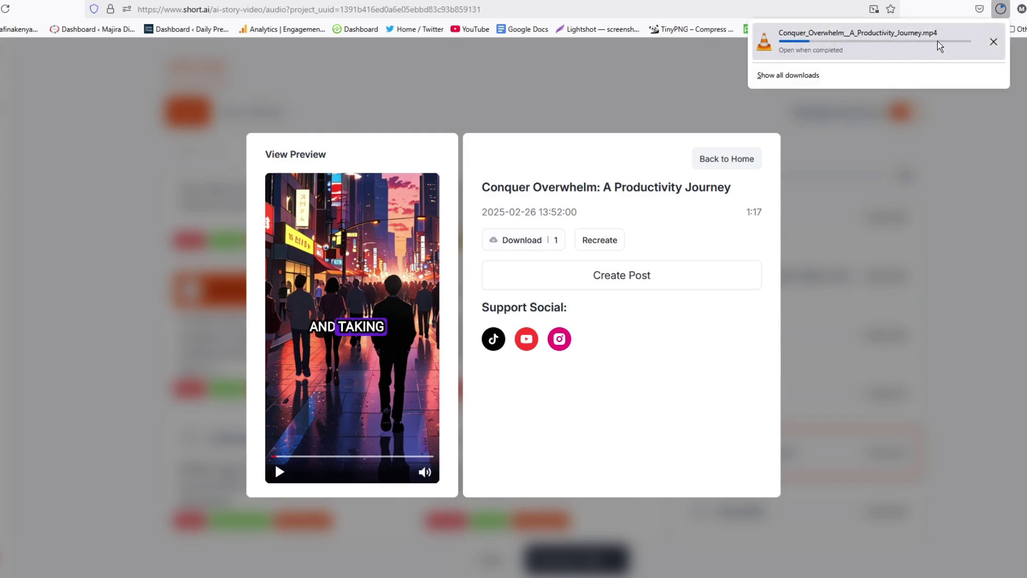
{"action": "left_click", "coordinate": [726, 158]}
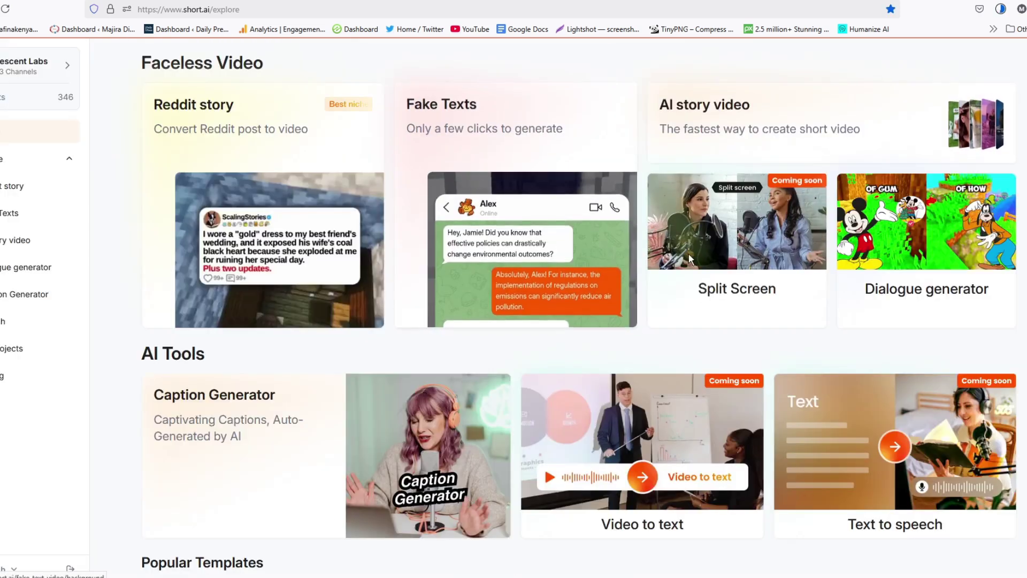
{"action": "scroll", "coordinate": [561, 321], "scroll_direction": "down", "scroll_amount": 2}
{"action": "scroll", "coordinate": [760, 274], "scroll_direction": "up", "scroll_amount": 2}
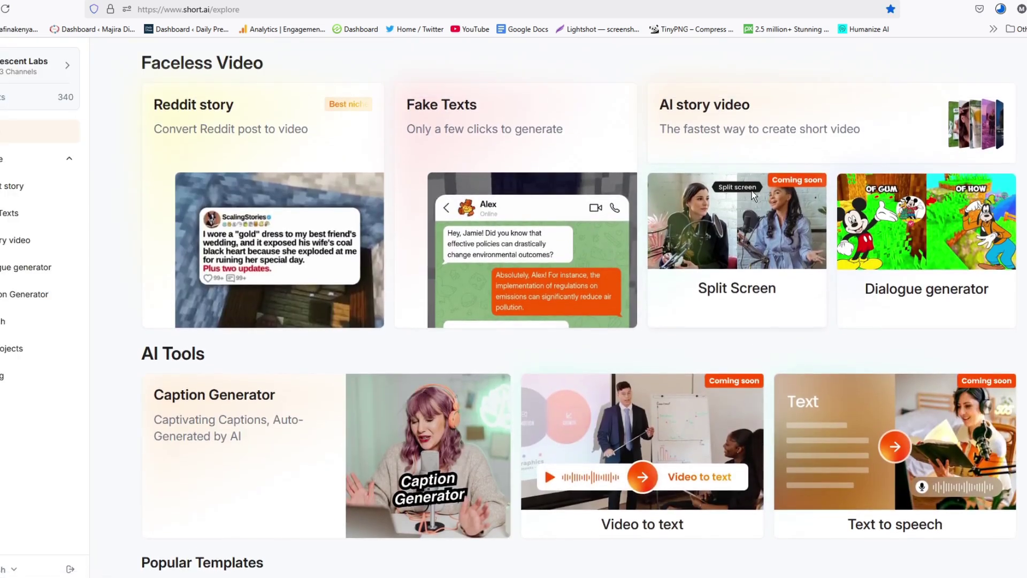
{"action": "left_click", "coordinate": [768, 126]}
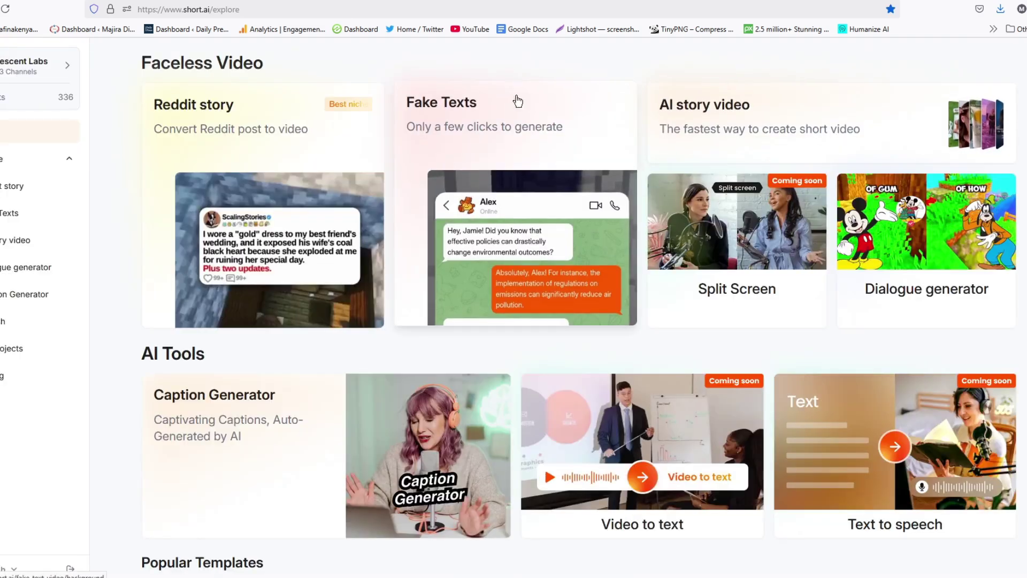
Step: Start a new AI story video, then copy ChatGPT's 980-character Mona Lisa summary
{"action": "left_click", "coordinate": [738, 117]}
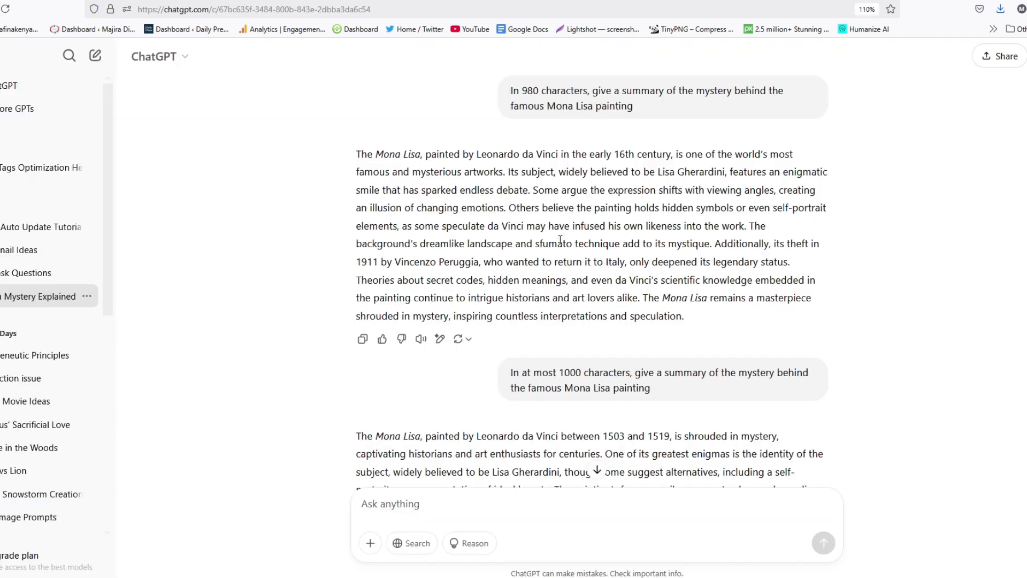
{"action": "scroll", "coordinate": [519, 113], "scroll_direction": "up", "scroll_amount": 1}
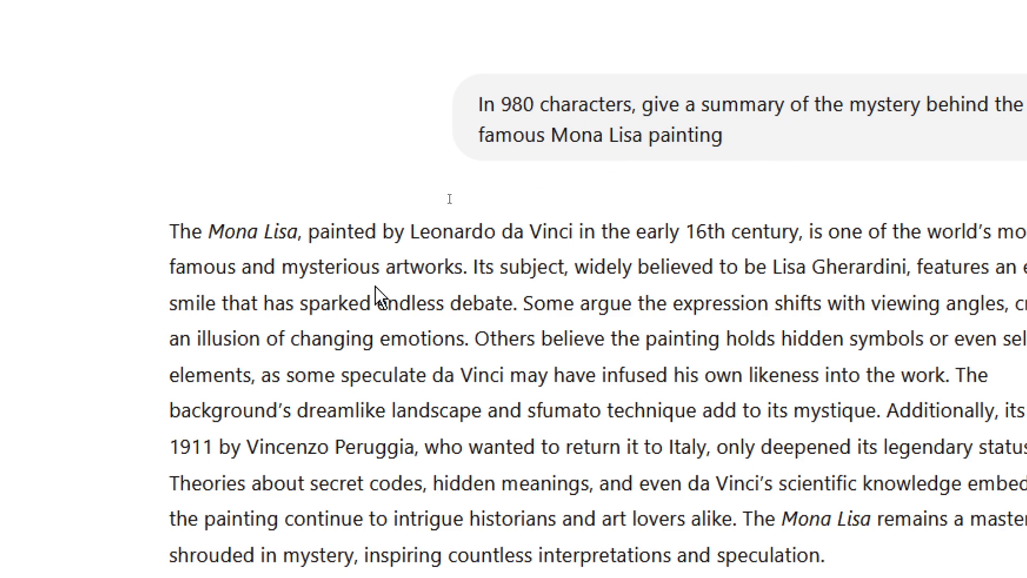
{"action": "scroll", "coordinate": [367, 471], "scroll_direction": "down", "scroll_amount": 3}
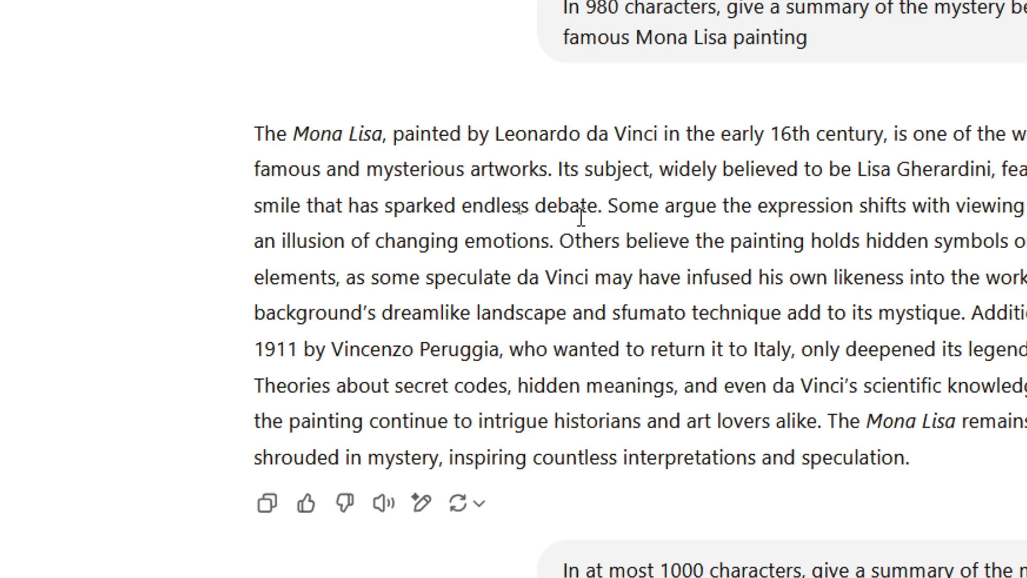
{"action": "scroll", "coordinate": [374, 503], "scroll_direction": "down", "scroll_amount": 1}
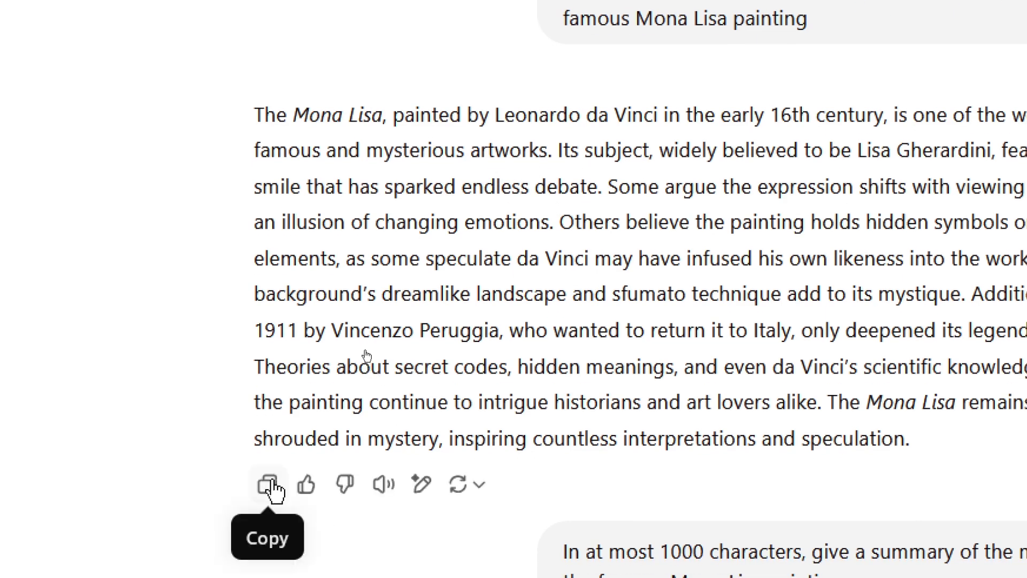
{"action": "left_click", "coordinate": [273, 488]}
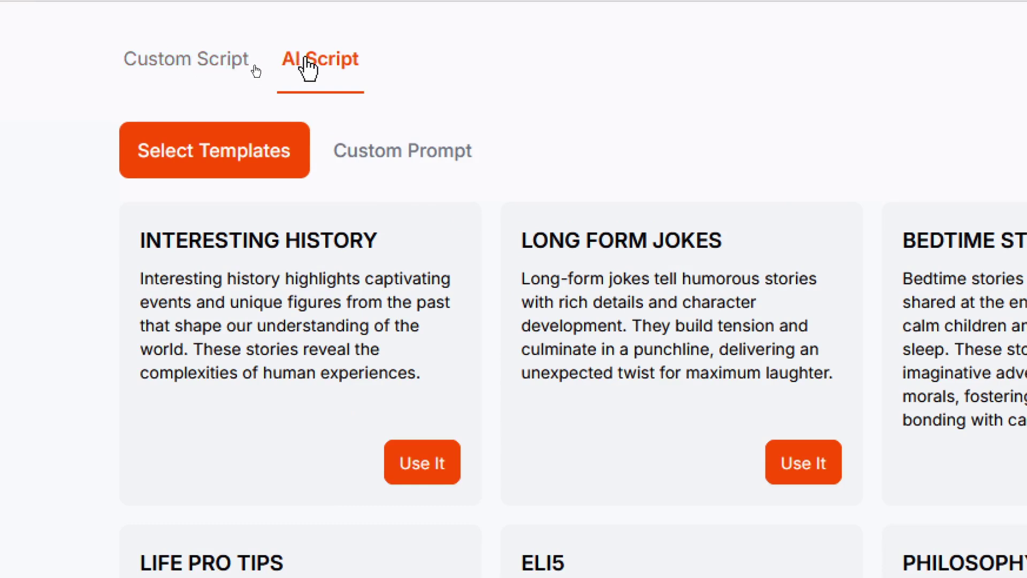
Step: Switch to Custom Script and paste the 980-character Mona Lisa summary into the script box
{"action": "left_click", "coordinate": [152, 68]}
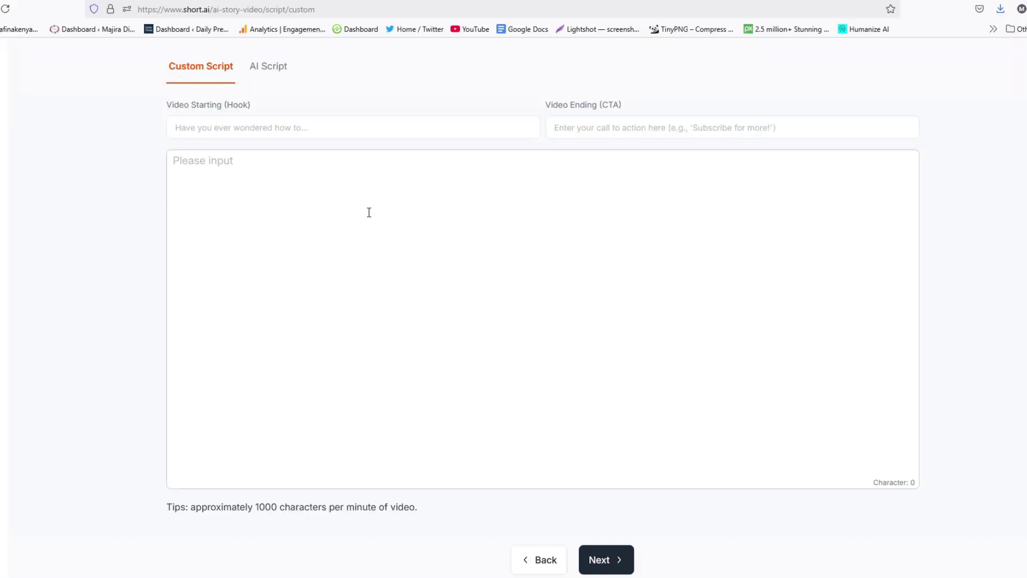
{"action": "left_click", "coordinate": [359, 205]}
{"action": "key", "text": "ctrl+v"}
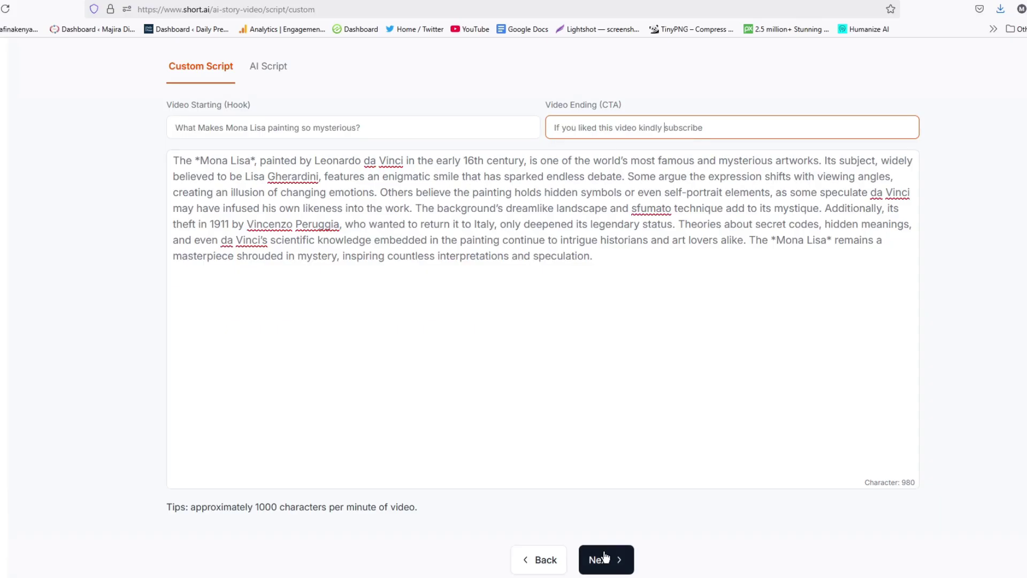
Step: Choose the second-row white-and-green subtitle template, the Adam voice and Sands of Time music
{"action": "left_click", "coordinate": [605, 559]}
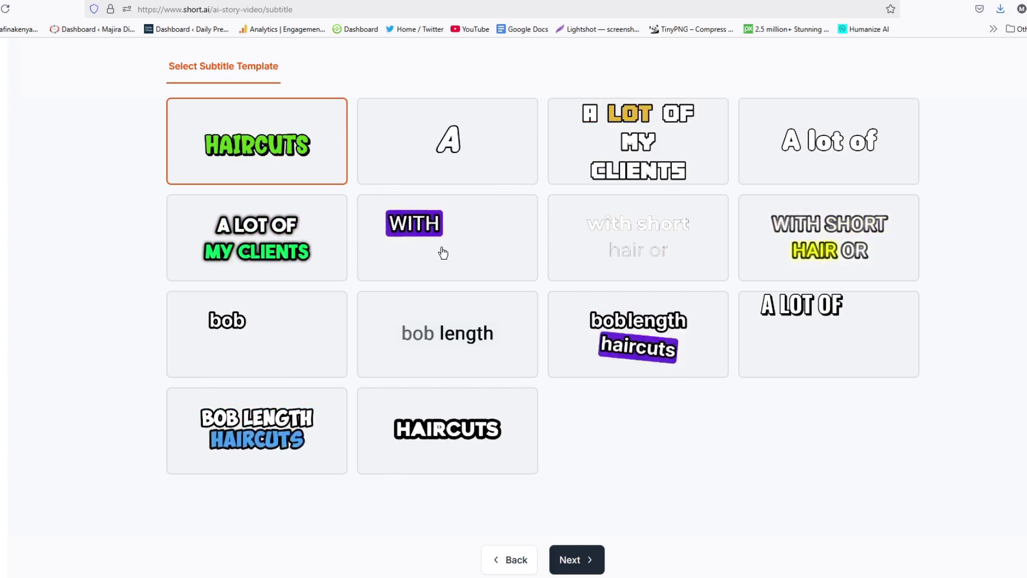
{"action": "left_click", "coordinate": [300, 249]}
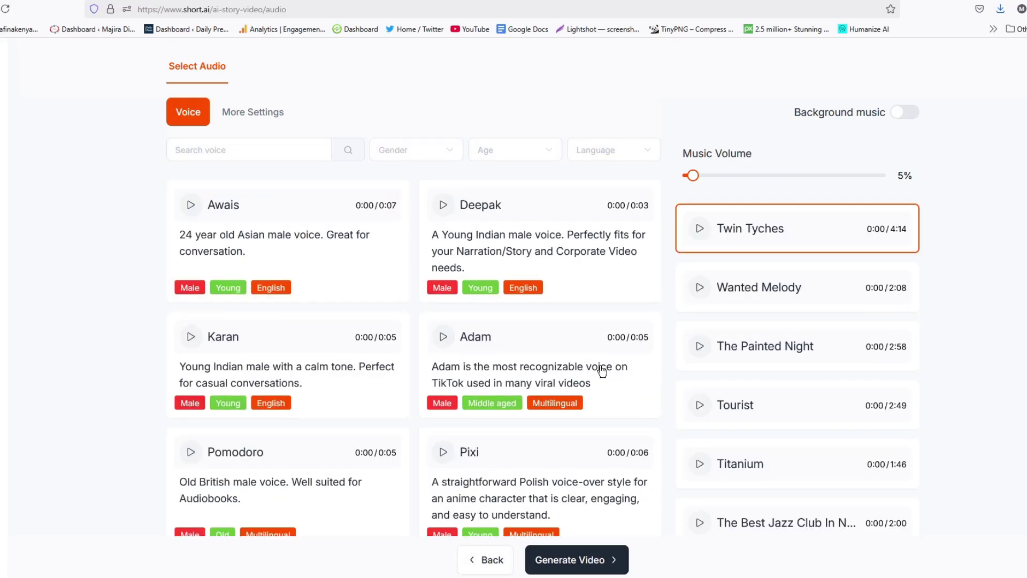
{"action": "left_click", "coordinate": [522, 349]}
{"action": "scroll", "coordinate": [820, 324], "scroll_direction": "down", "scroll_amount": 5}
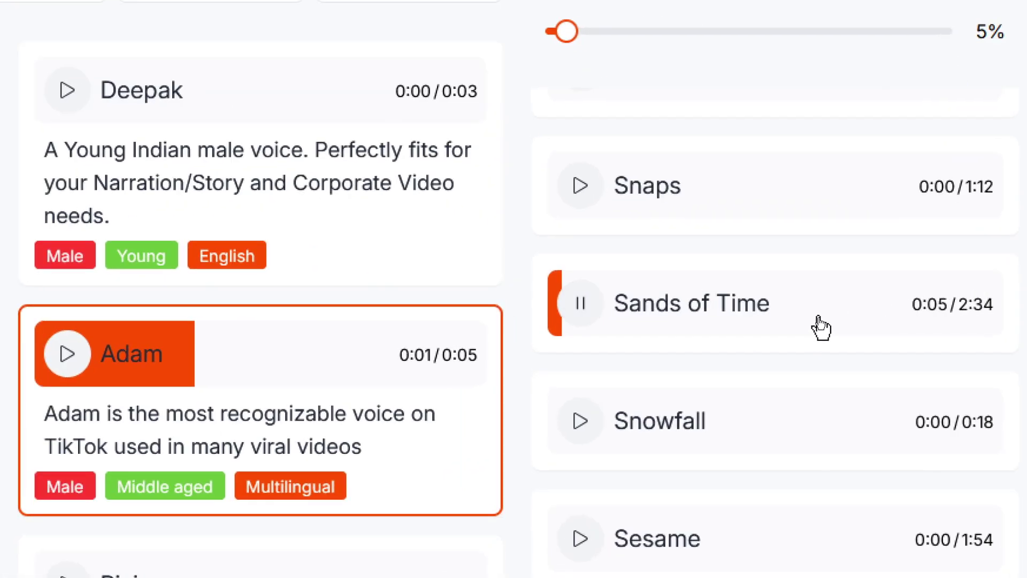
{"action": "left_click", "coordinate": [821, 327]}
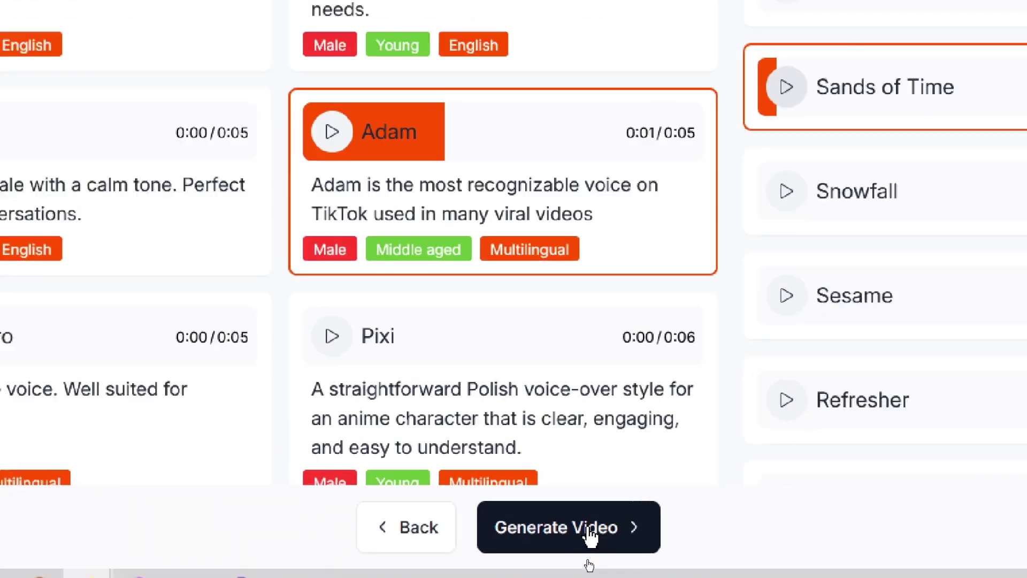
Step: Generate the Mona Lisa video
{"action": "left_click", "coordinate": [588, 524]}
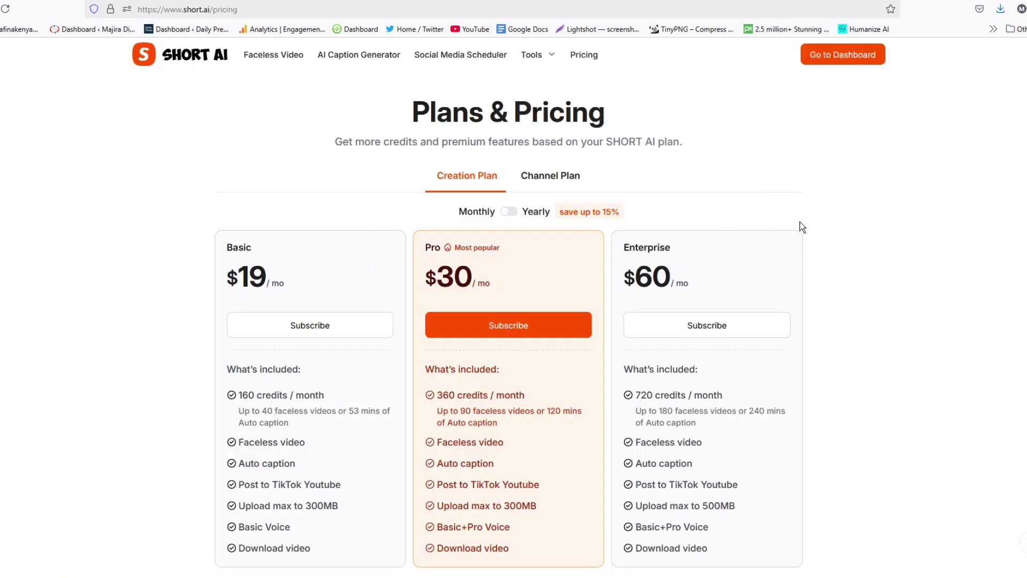
Step: Highlight the Plans & Pricing heading, then show the Channel Plan prices
{"action": "double_click", "coordinate": [449, 112]}
{"action": "left_click", "coordinate": [582, 113]}
{"action": "left_click_drag", "start_coordinate": [607, 112], "coordinate": [418, 112]}
{"action": "left_click", "coordinate": [376, 127]}
{"action": "left_click", "coordinate": [567, 178]}
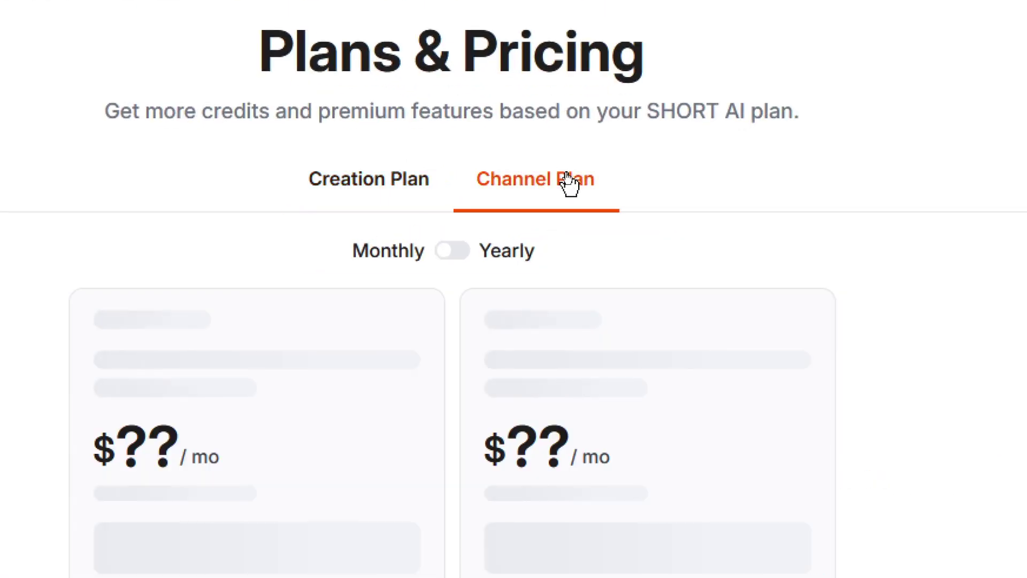